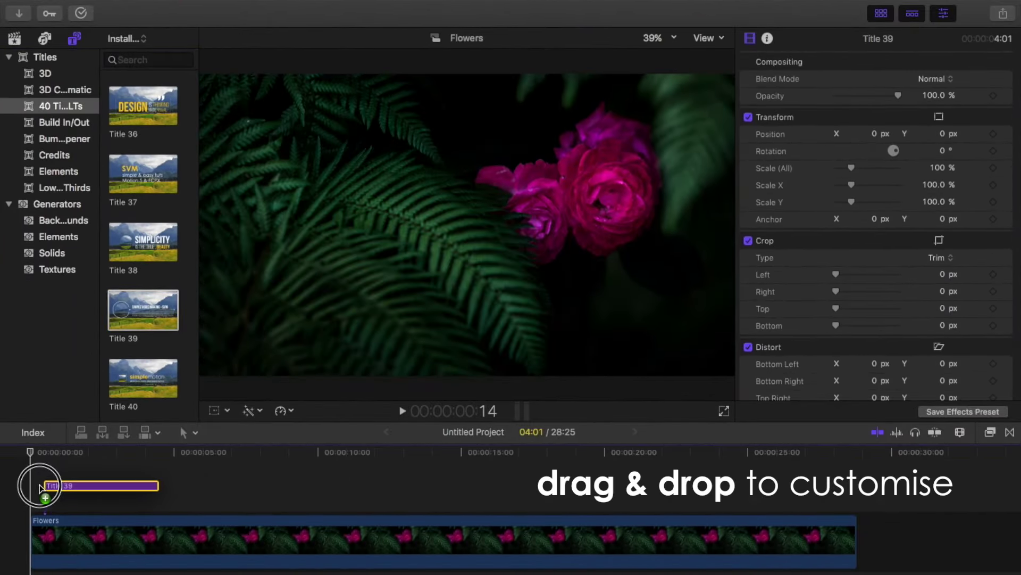
- Place Title 39 at the start of the Flowers clip and show its Title inspector parameters
drag(170, 402, 29, 489)
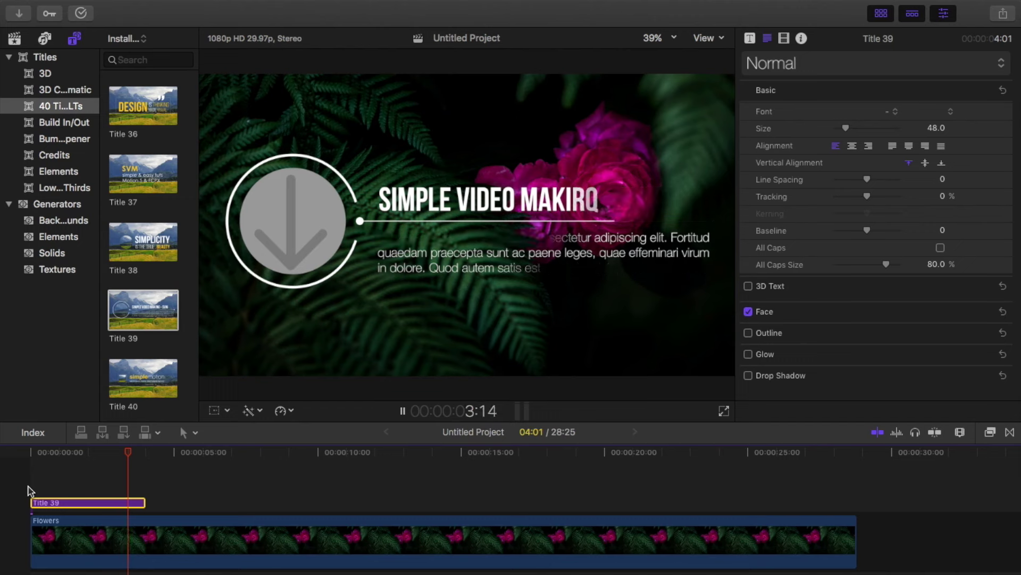
key(space)
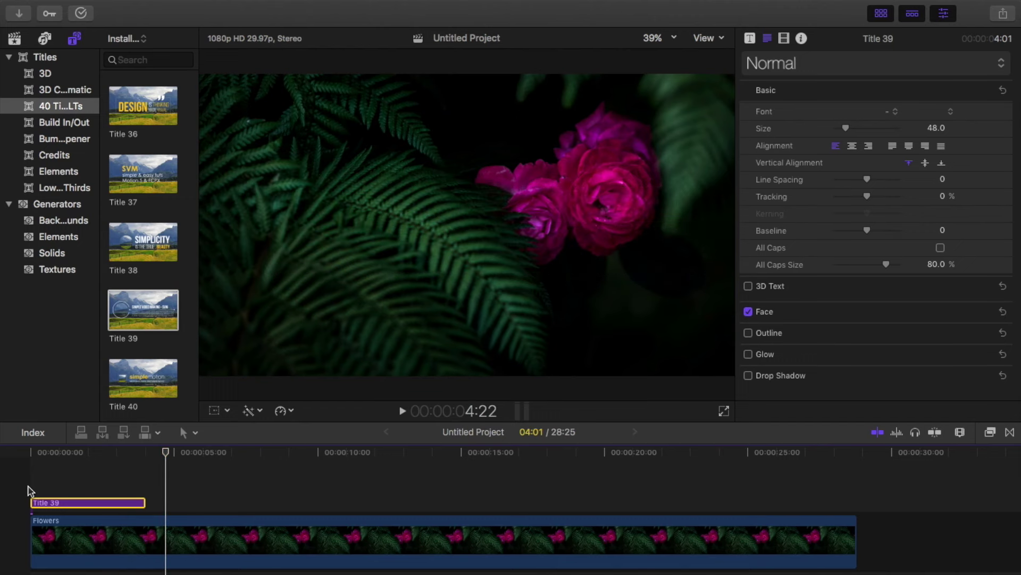
click(96, 514)
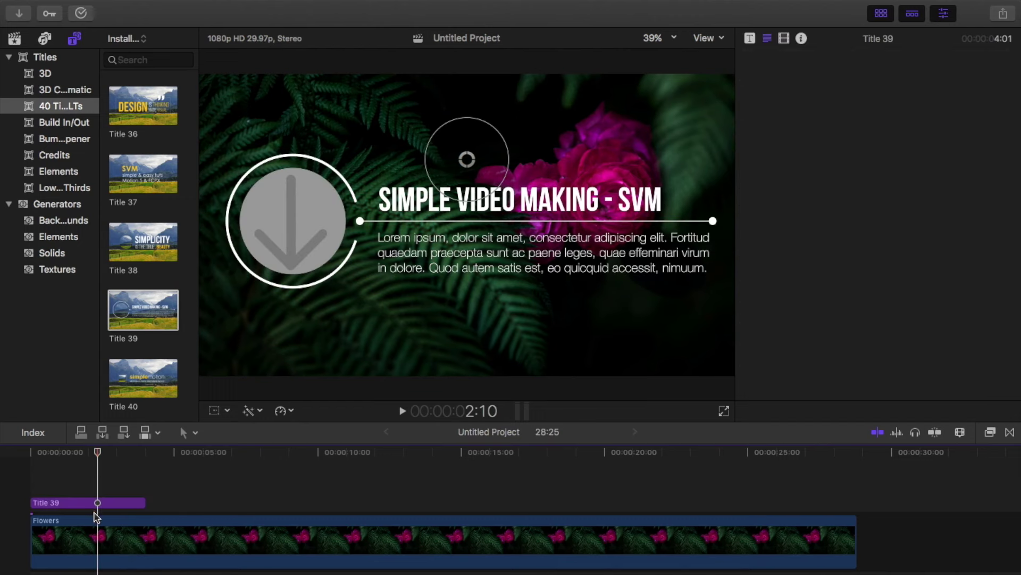
click(94, 502)
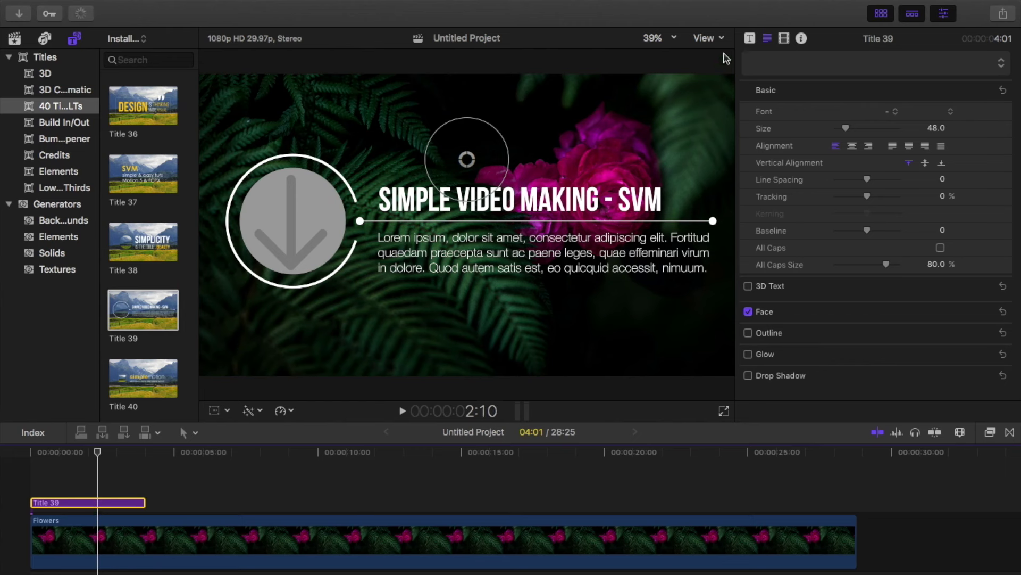
click(750, 38)
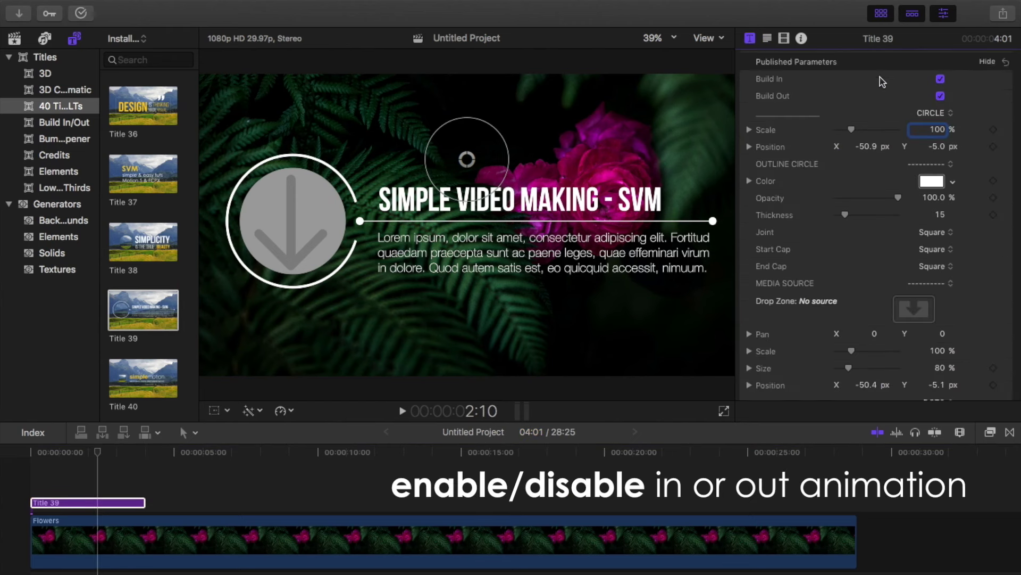
click(941, 96)
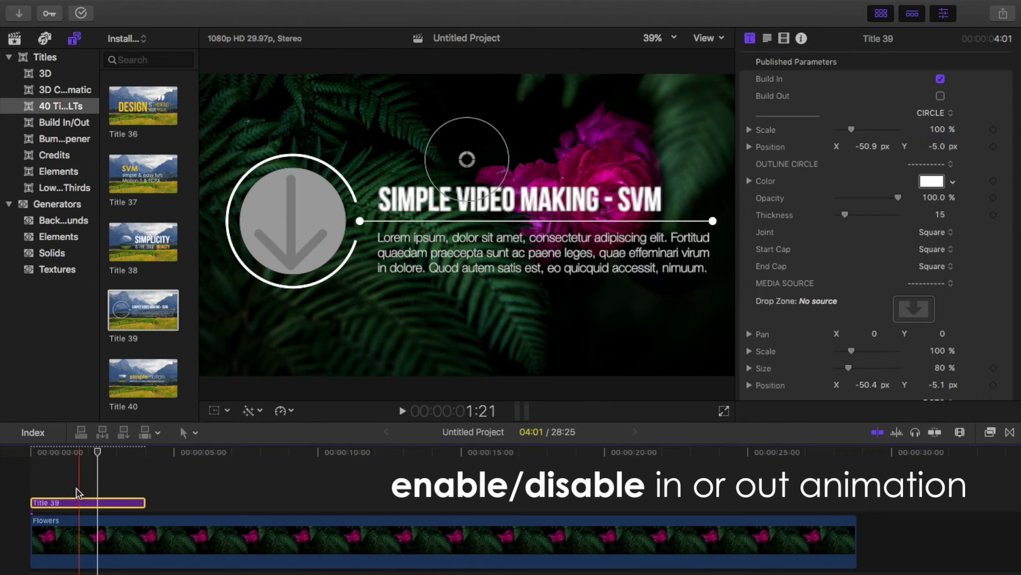
click(30, 482)
key(space)
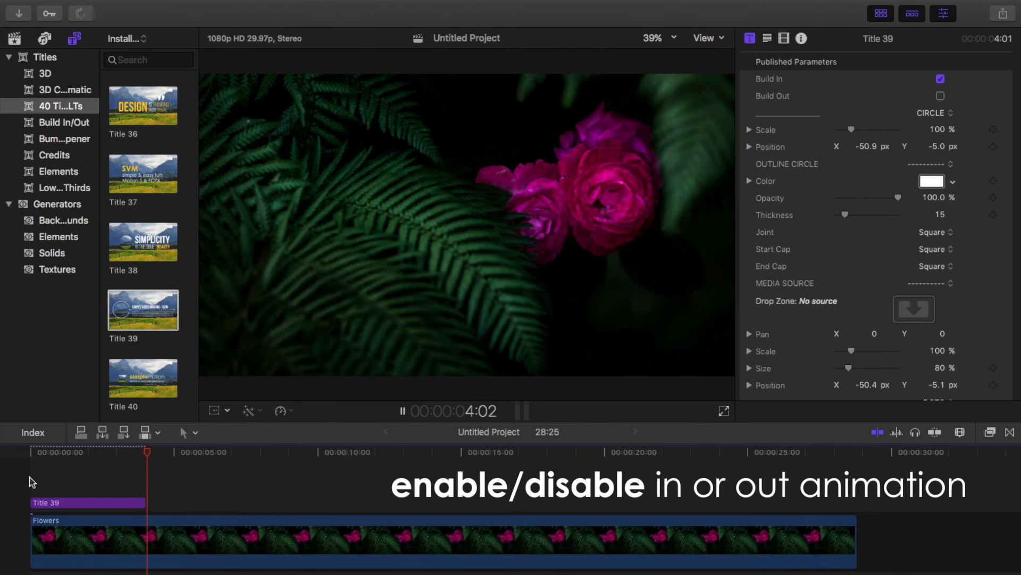
key(space)
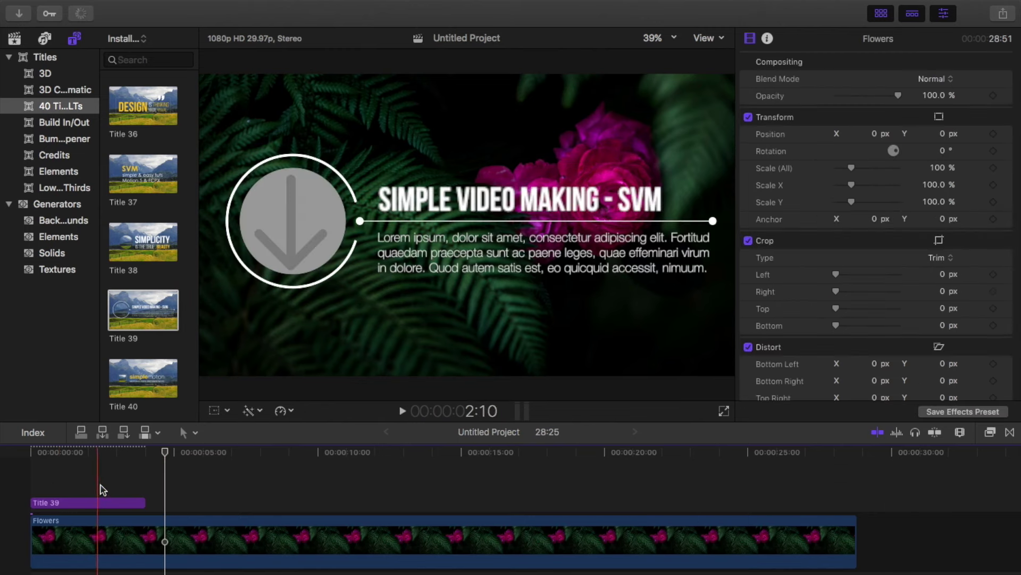
click(104, 503)
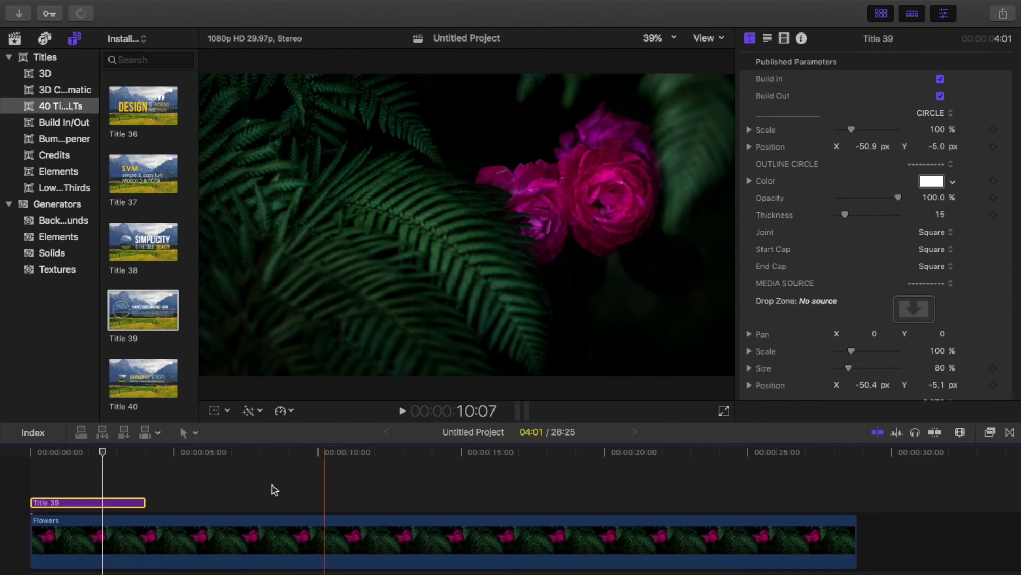
drag(145, 503, 224, 502)
- Play the Title 39 clip from the beginning of the timeline
click(21, 488)
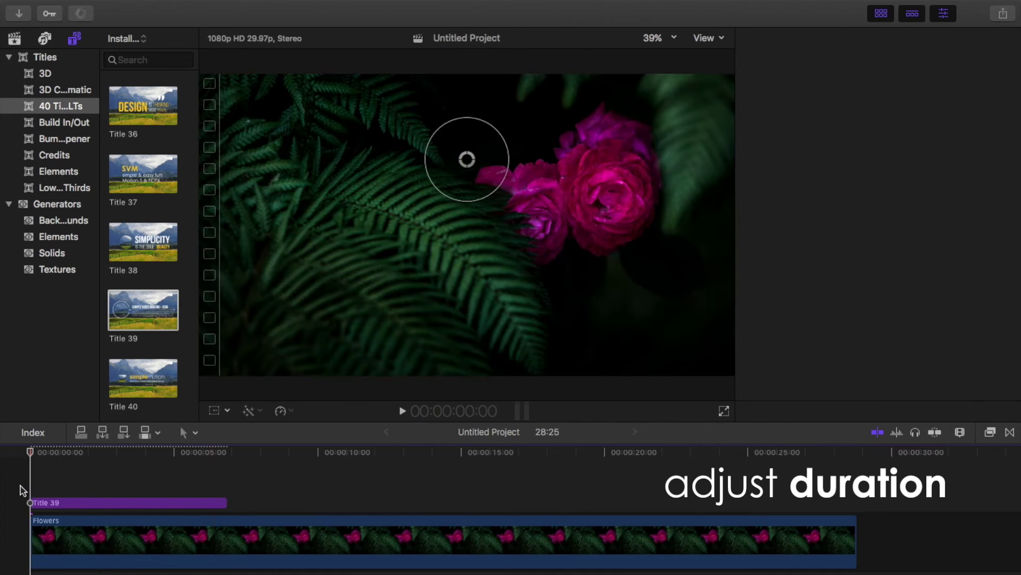
key(space)
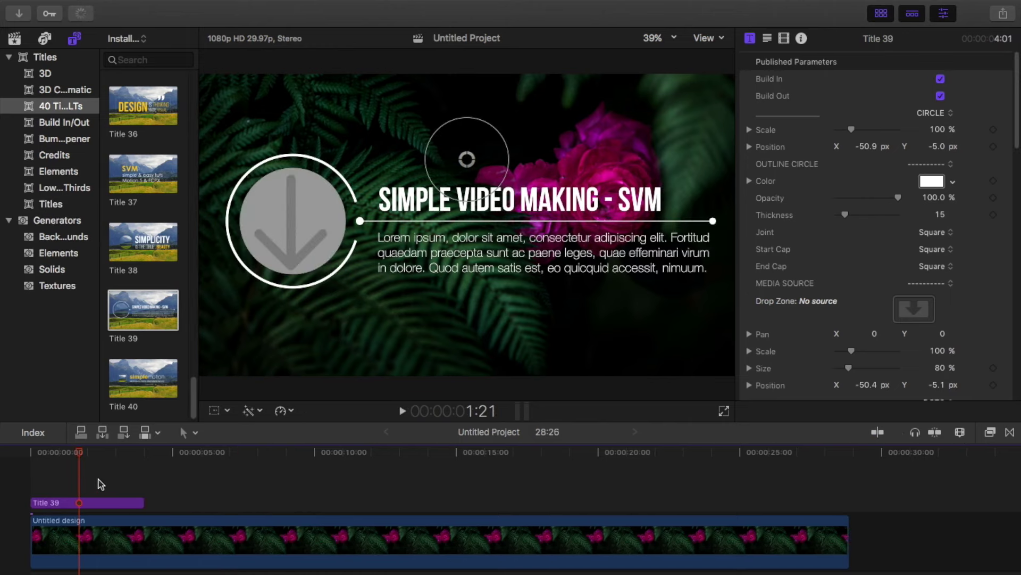
- Scale the title graphic down, move it lower-left, and set the circle scale to 98%
mouse_move(492, 128)
mouse_down()
mouse_move(502, 126)
mouse_move(485, 140)
mouse_up()
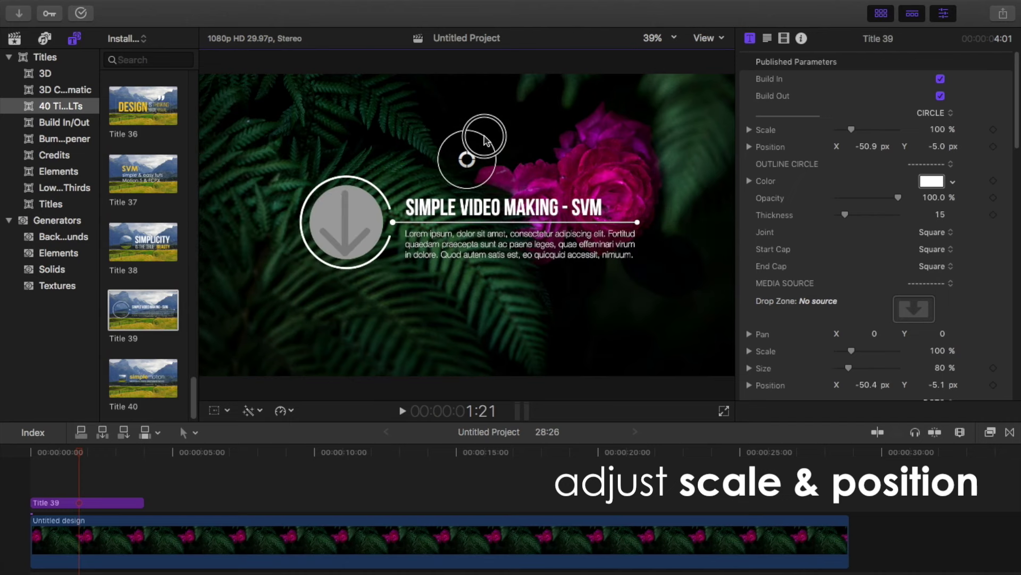
drag(467, 159, 389, 243)
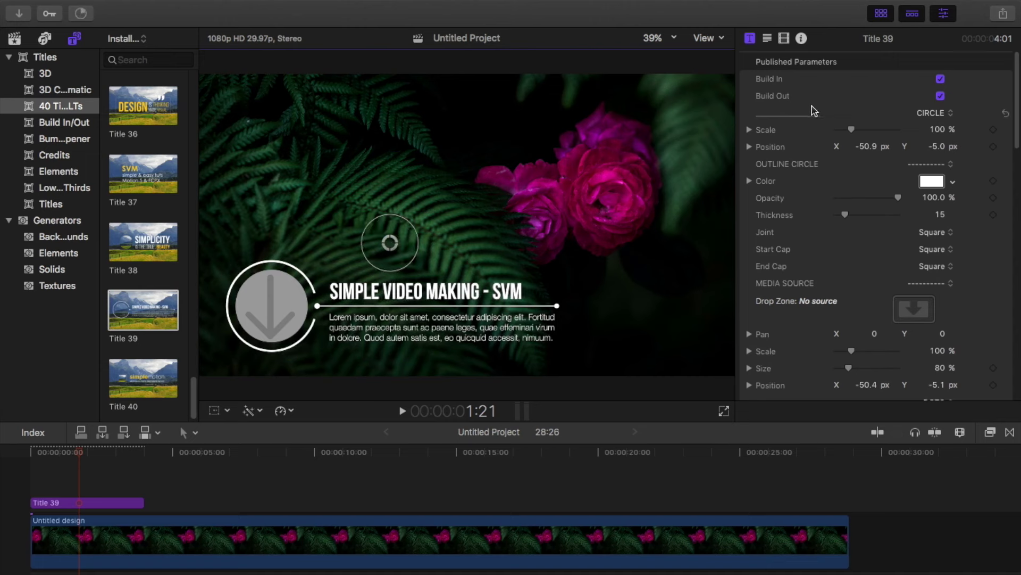
drag(852, 130, 850, 130)
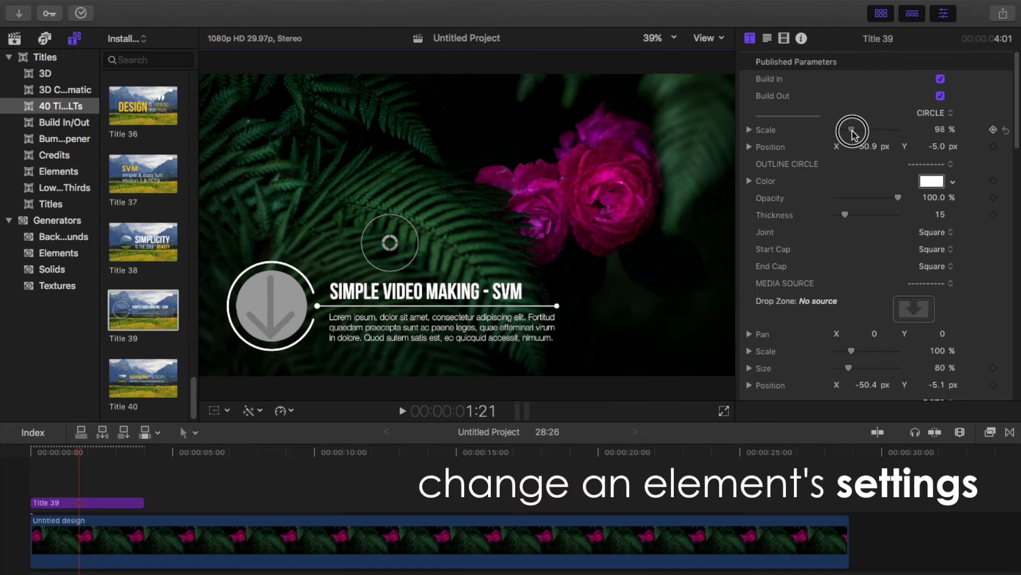
- Set the circle's Position X to -50.3 px and colour the outline pink
drag(864, 145, 866, 145)
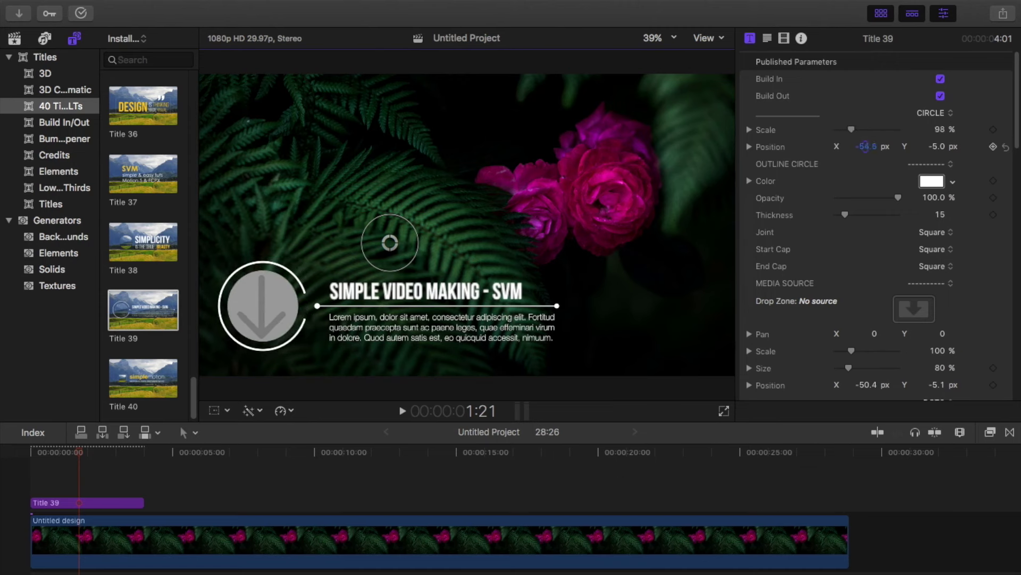
click(930, 182)
drag(444, 455, 452, 450)
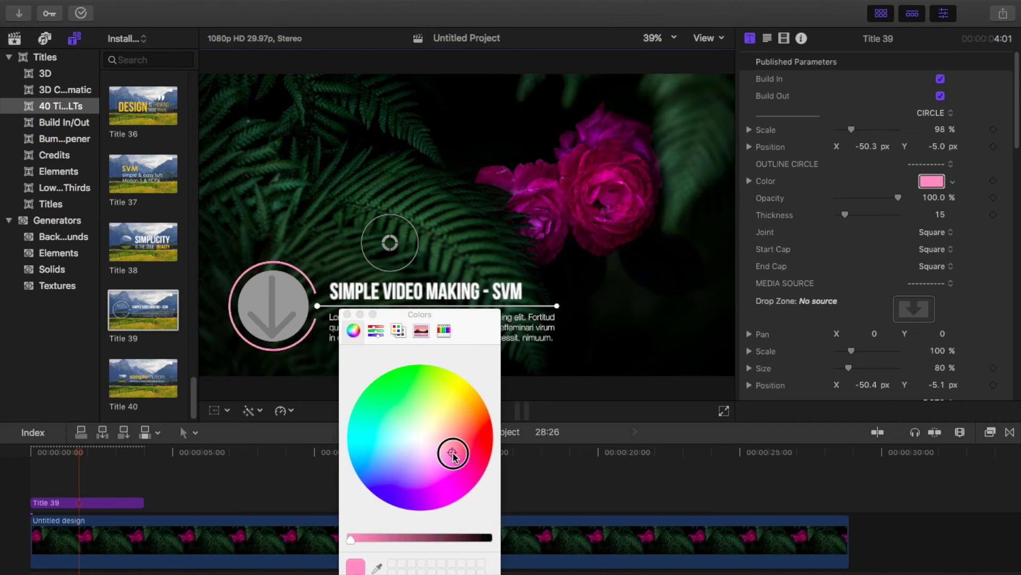
click(347, 314)
- Give the pink circle a thickness of 35 with Round start and end caps
drag(846, 215, 881, 215)
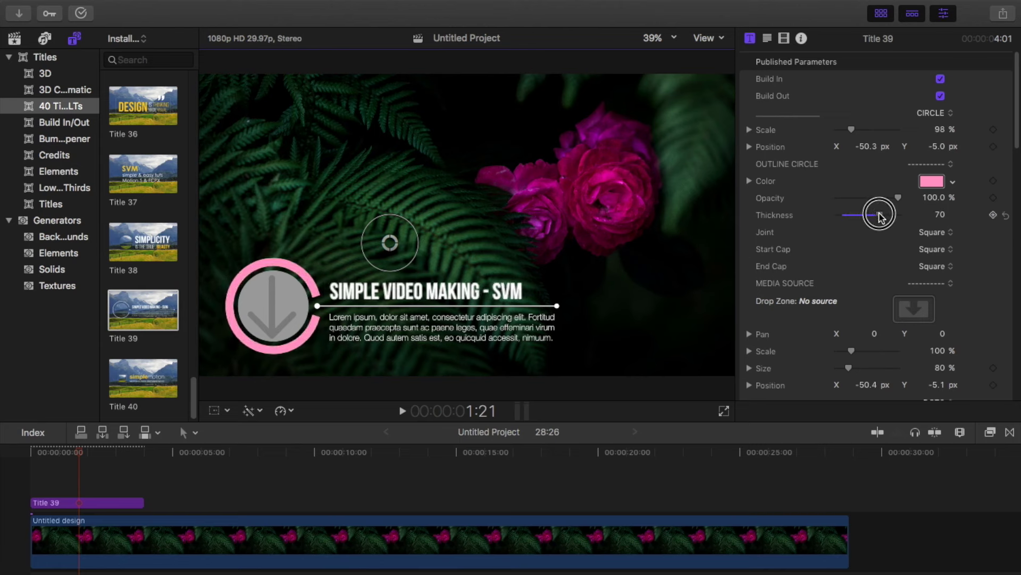
click(946, 251)
click(950, 263)
click(939, 266)
click(942, 283)
drag(880, 214, 859, 214)
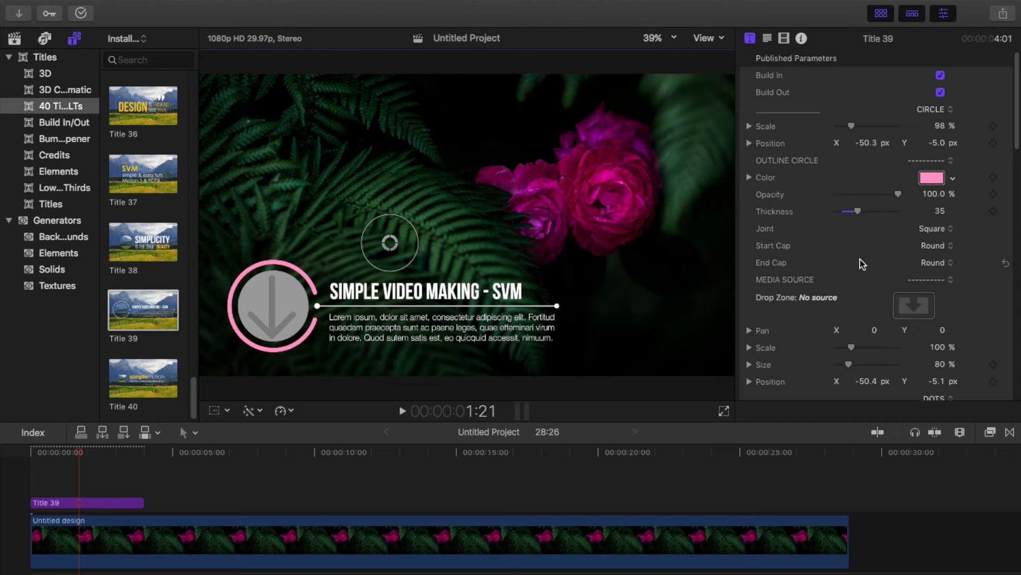
scroll(862, 263, down, 3)
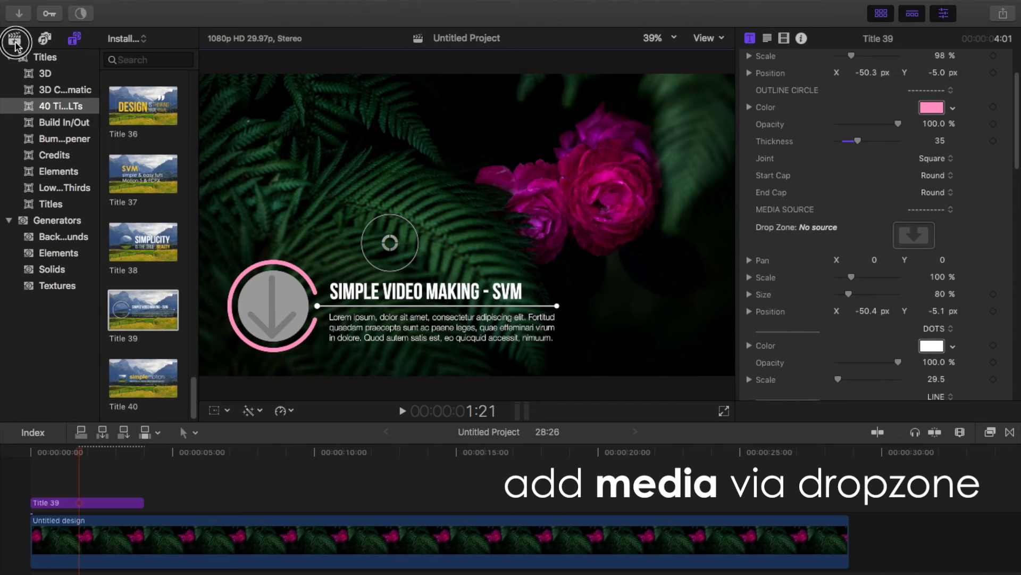
- Apply the SVM Logo clip to Title 39's drop zone
click(15, 40)
click(104, 499)
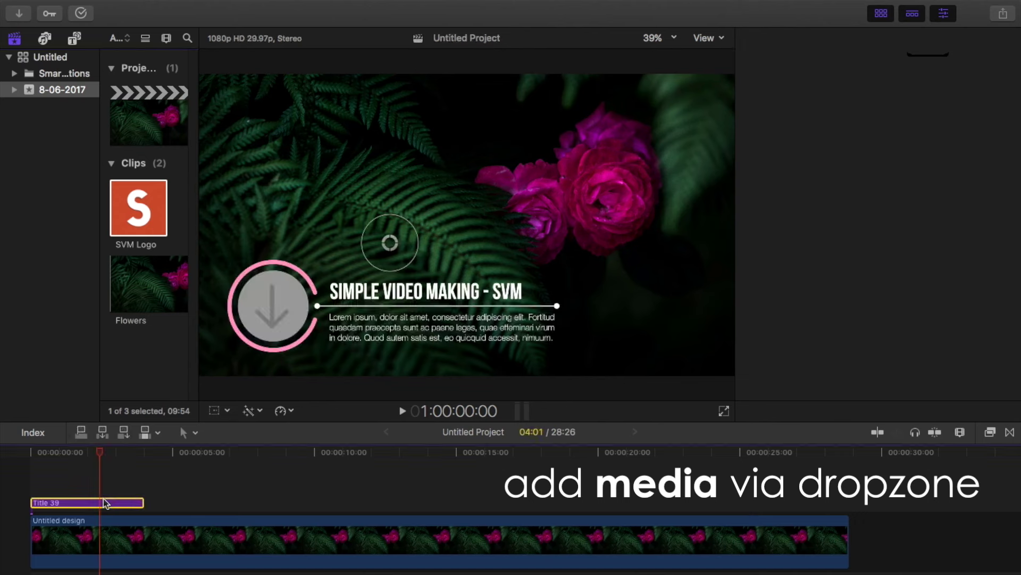
click(911, 309)
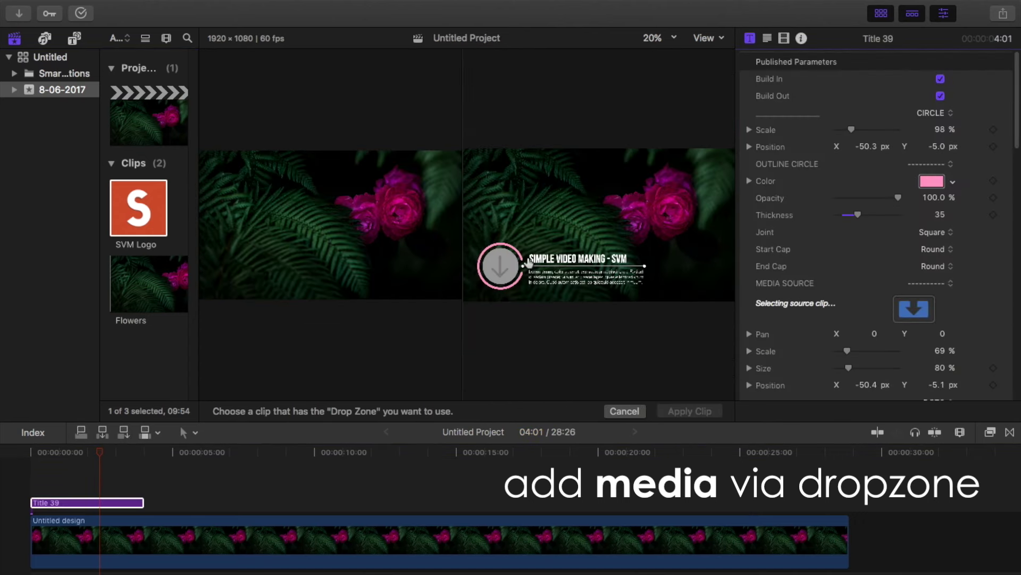
click(142, 215)
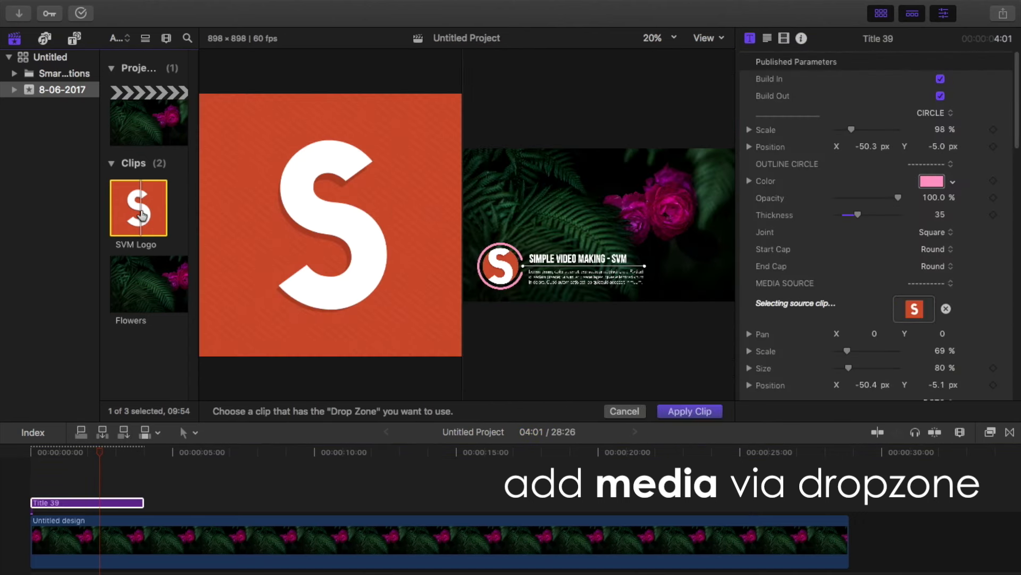
click(690, 411)
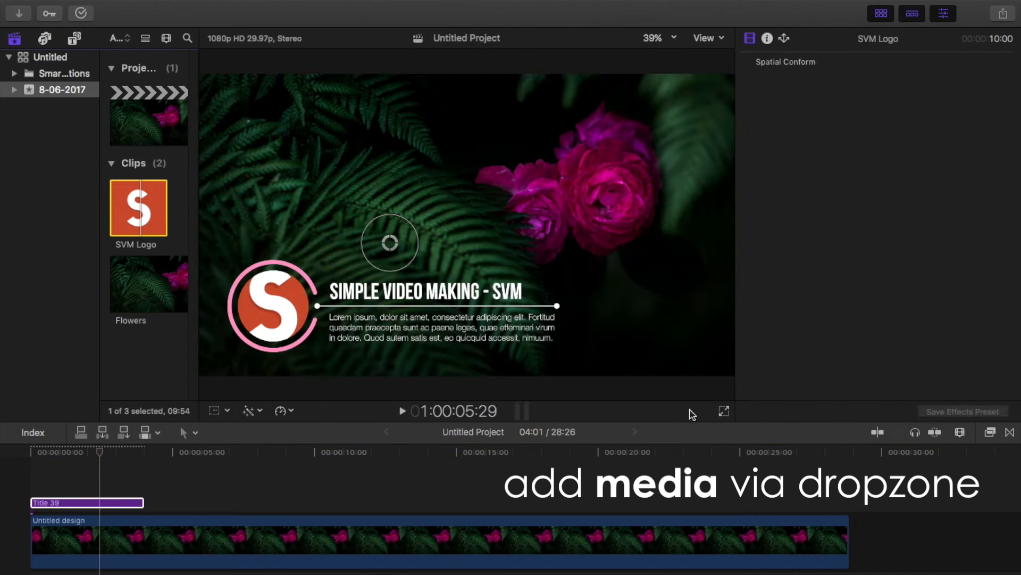
- Preview the title and reduce the logo's media scale to 51%
click(32, 481)
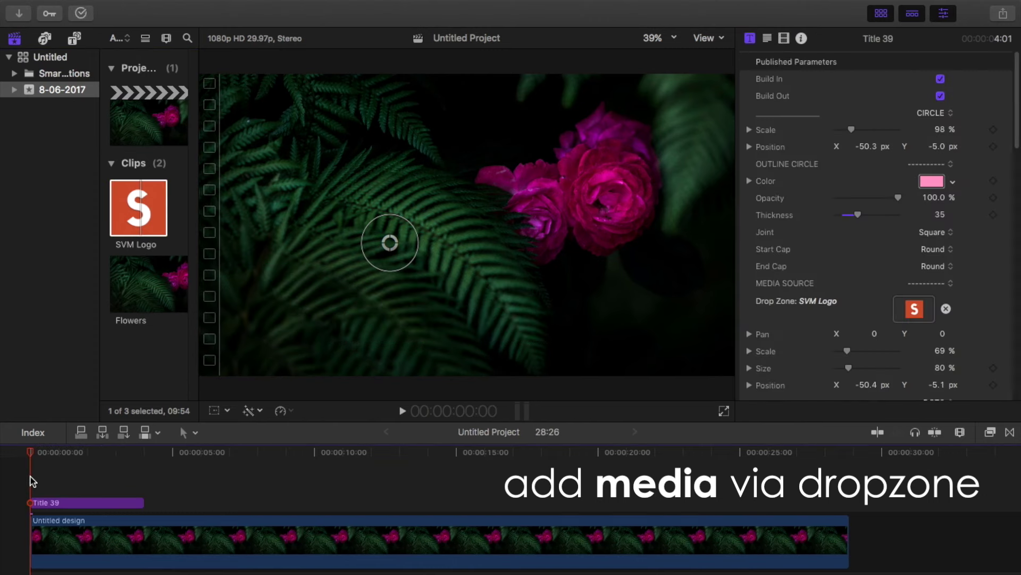
key(space)
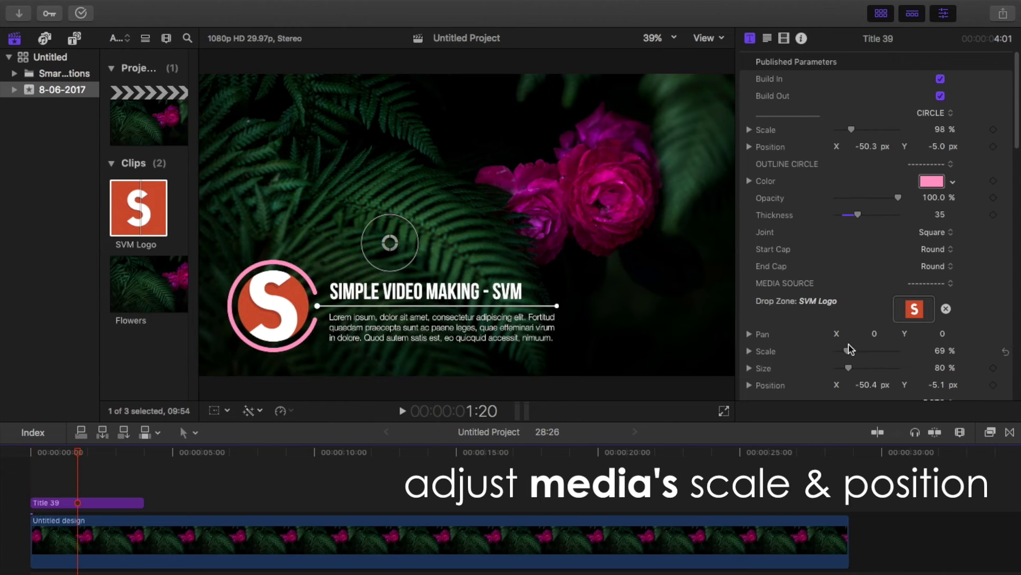
drag(848, 353, 844, 353)
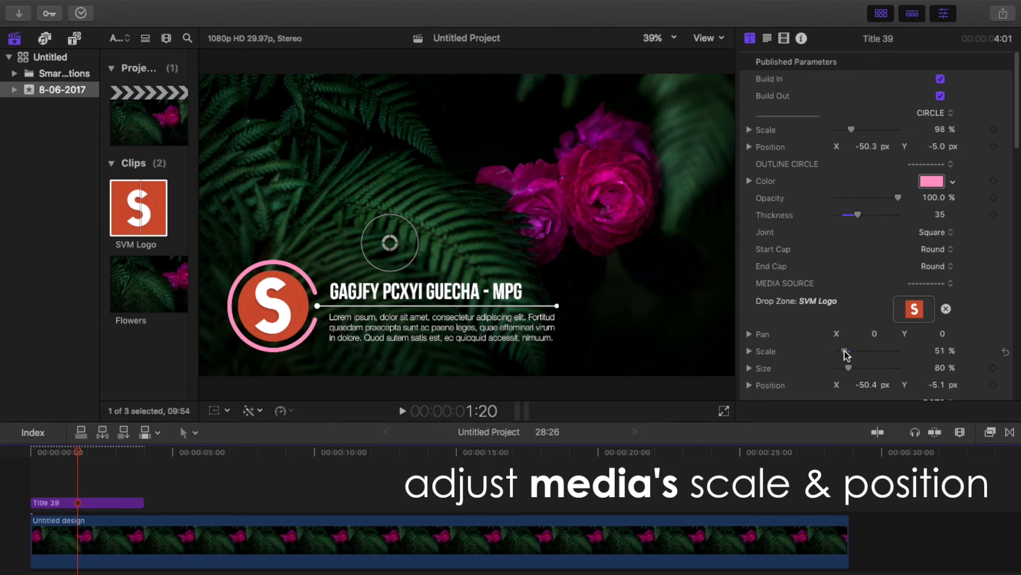
- Scrub the logo's Pan X to 1.9 so it sits slightly right in the circle
click(875, 335)
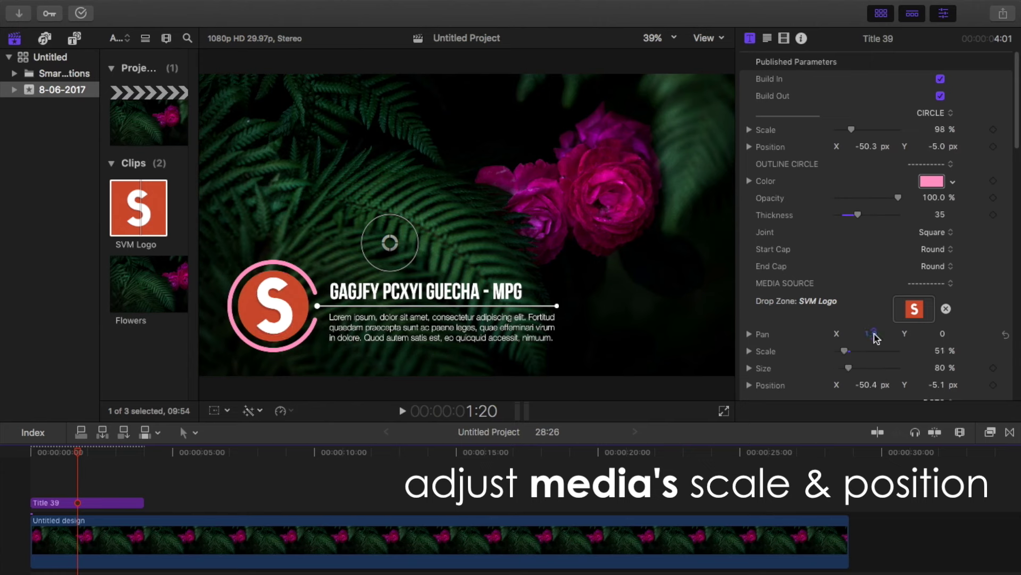
scroll(876, 335, down, 3)
scroll(875, 336, down, 2)
scroll(877, 338, down, 3)
scroll(876, 338, down, 1)
scroll(877, 337, down, 1)
scroll(877, 335, down, 1)
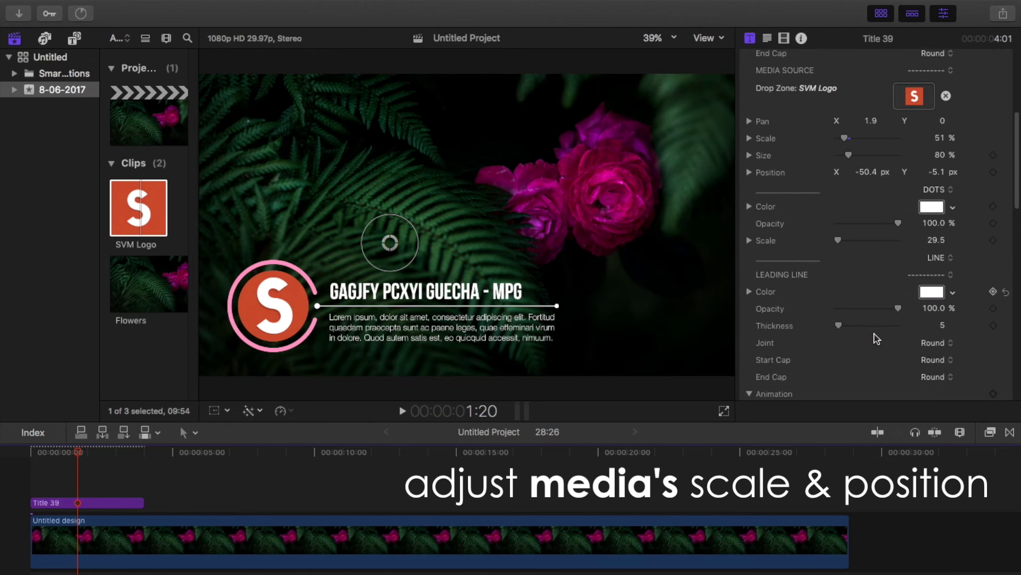
scroll(877, 334, down, 1)
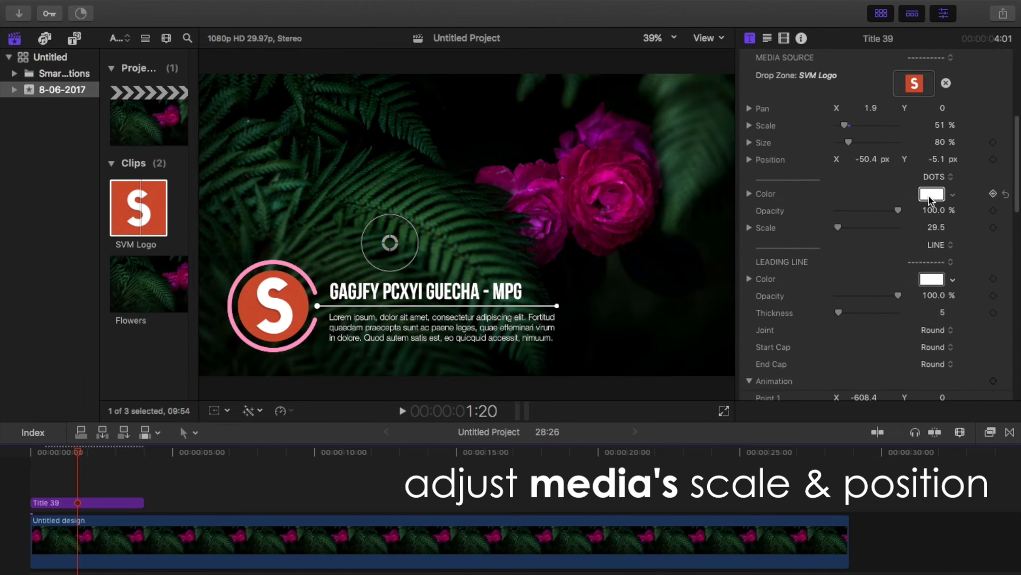
- Colour the dots with the ring's pink using the eyedropper and set Dots Scale to 53
click(930, 195)
click(378, 568)
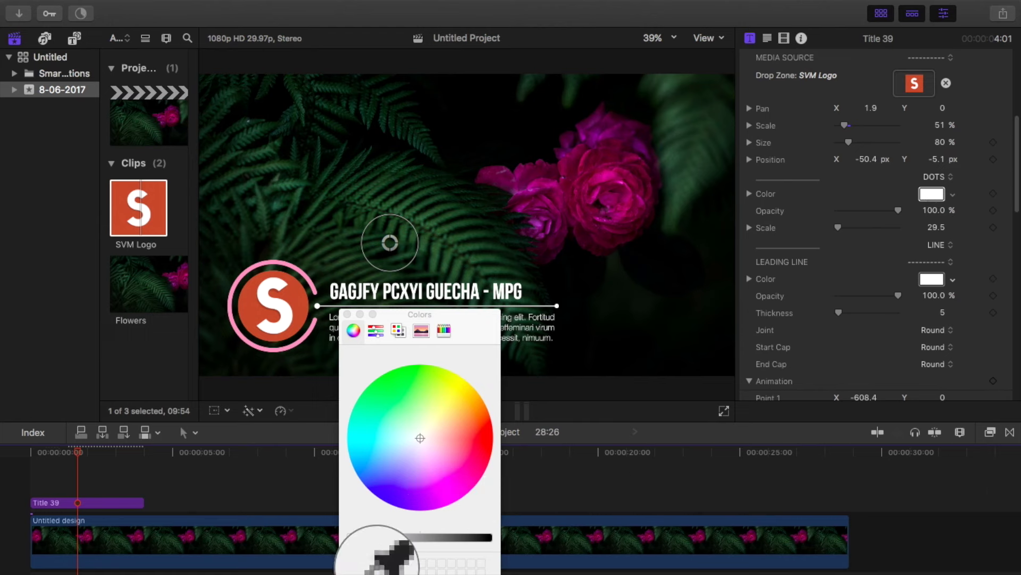
click(312, 288)
click(347, 314)
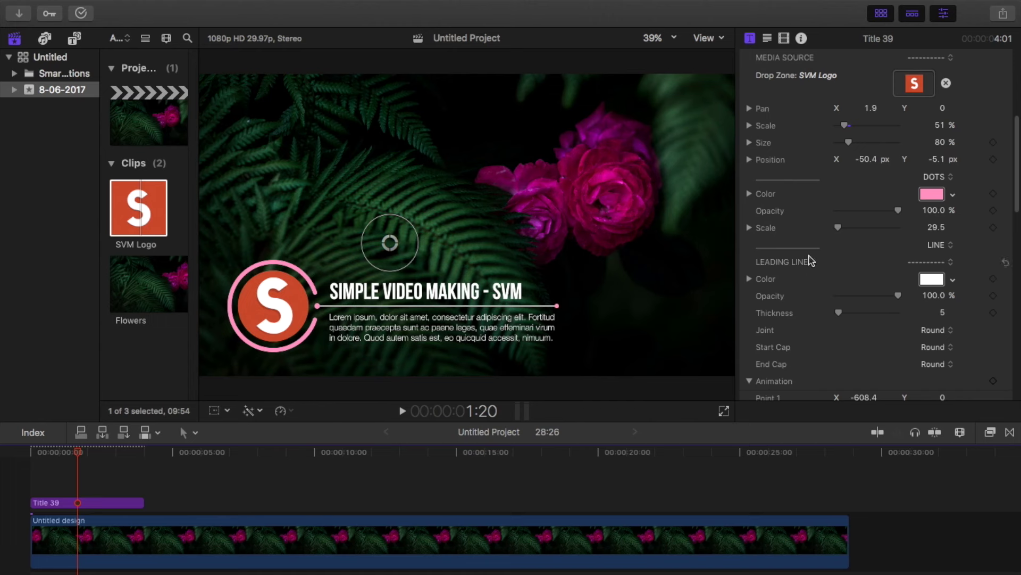
drag(844, 228, 846, 229)
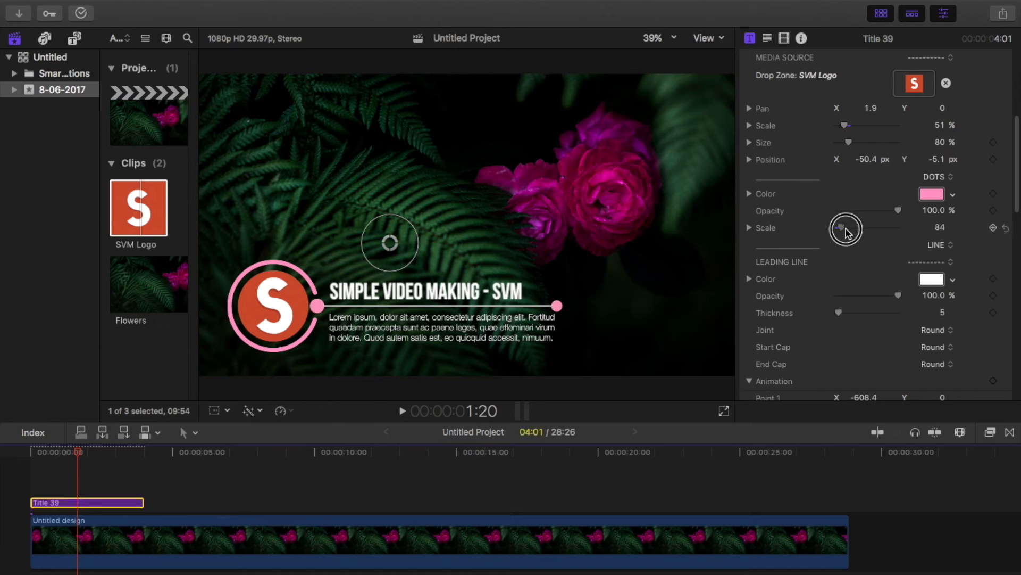
drag(846, 229, 844, 229)
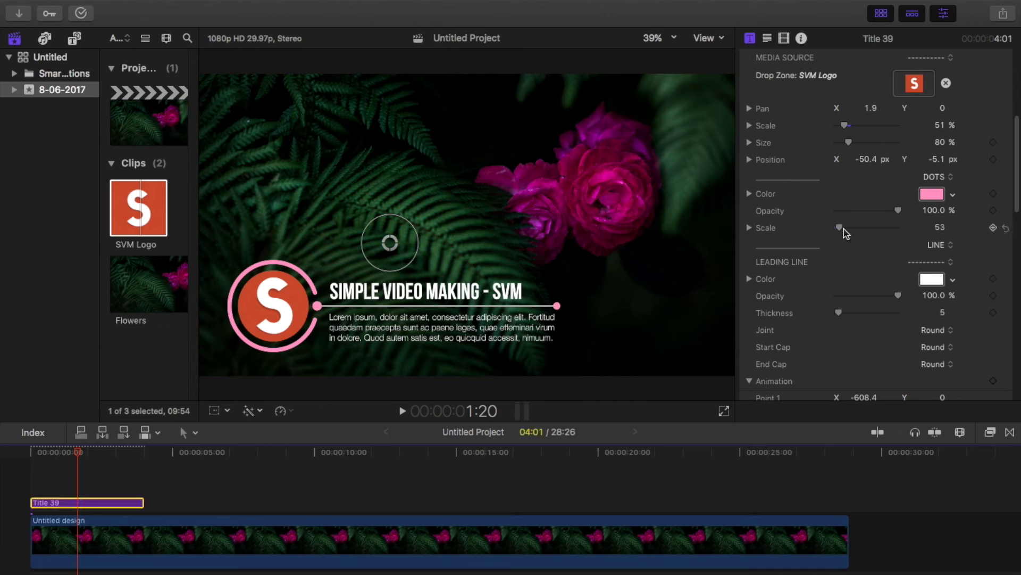
scroll(846, 251, down, 1)
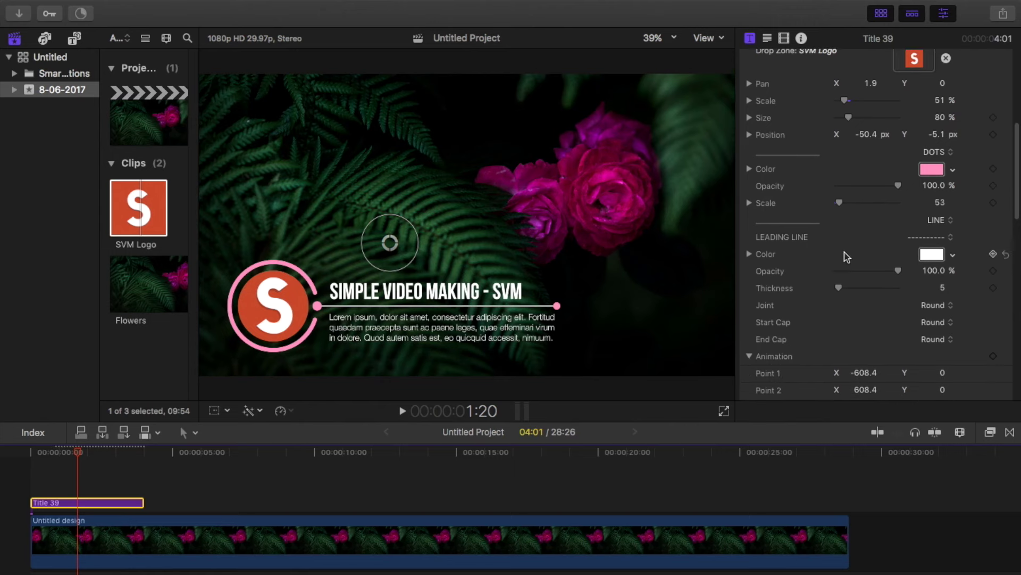
scroll(847, 257, down, 1)
- Make the leading line pink, thickness 10, and extend Point 2 rightward to X 686.4
click(931, 246)
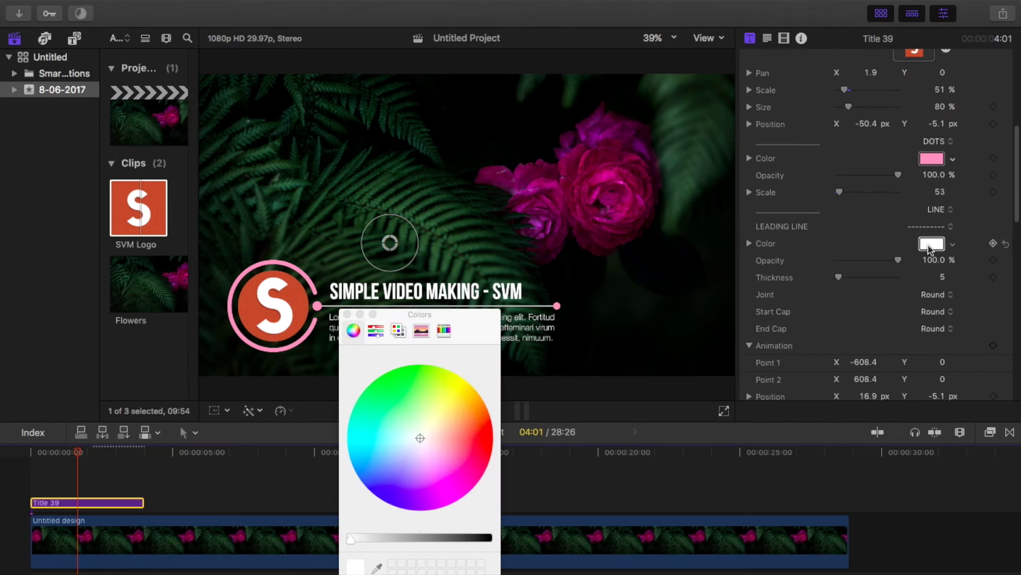
click(377, 567)
click(317, 307)
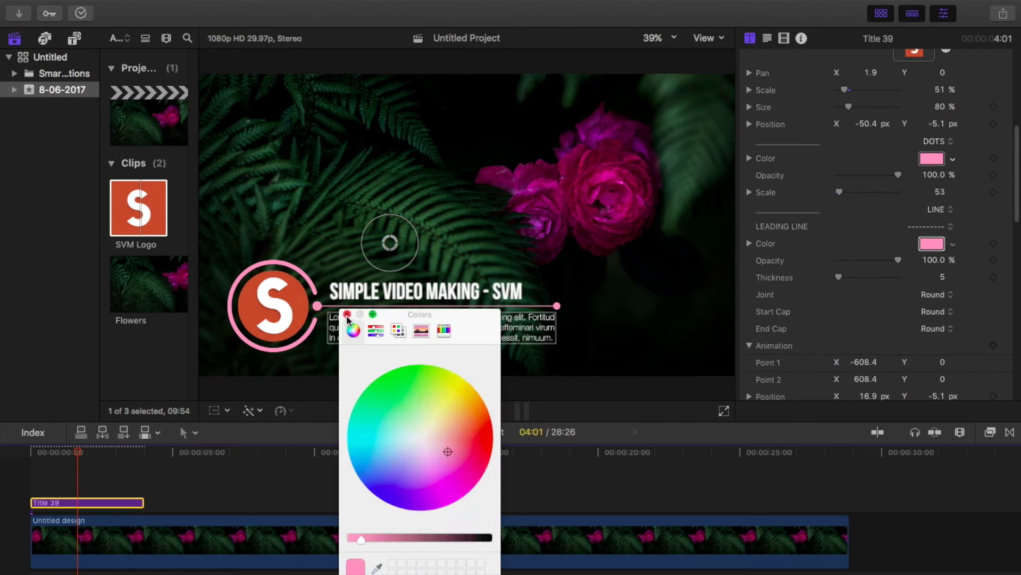
click(932, 243)
click(913, 275)
text(10)
key(Return)
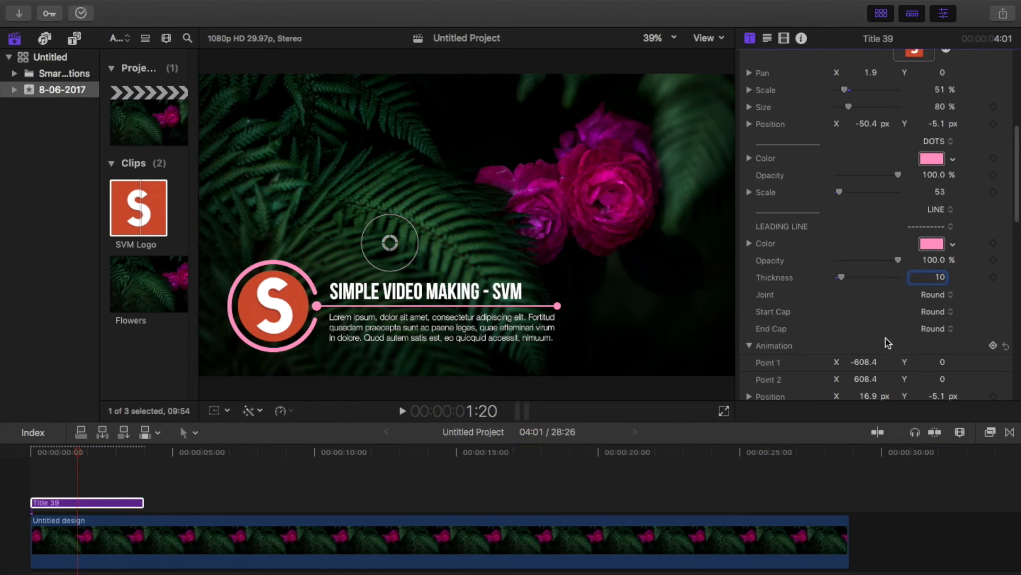
scroll(883, 340, down, 2)
drag(864, 307, 866, 327)
- Replace the headline 'SIMPLE VIDEO MAKING - SVM' with '40 TITLES & LOWER THIRDS'
scroll(864, 323, down, 5)
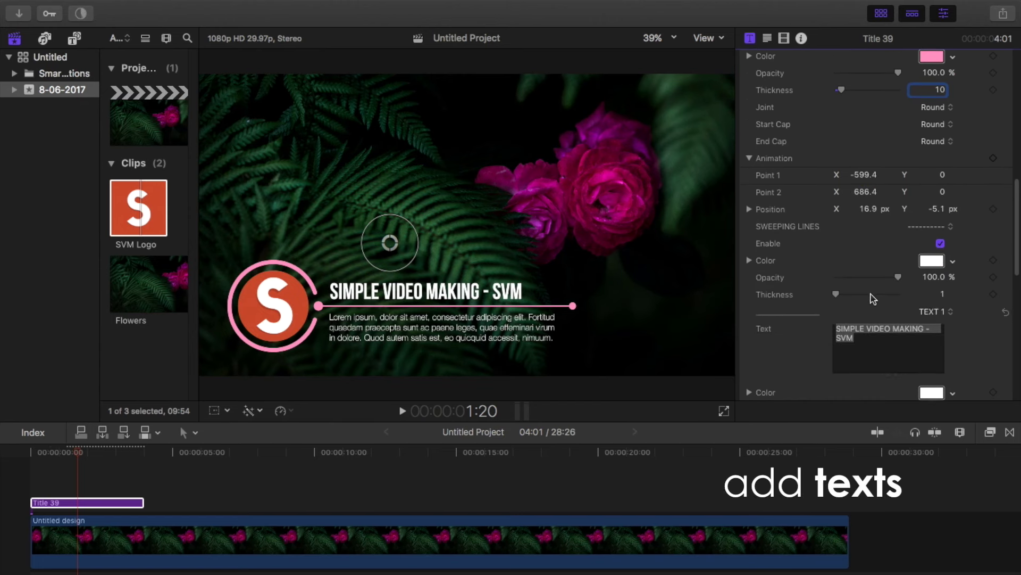
scroll(882, 253, down, 3)
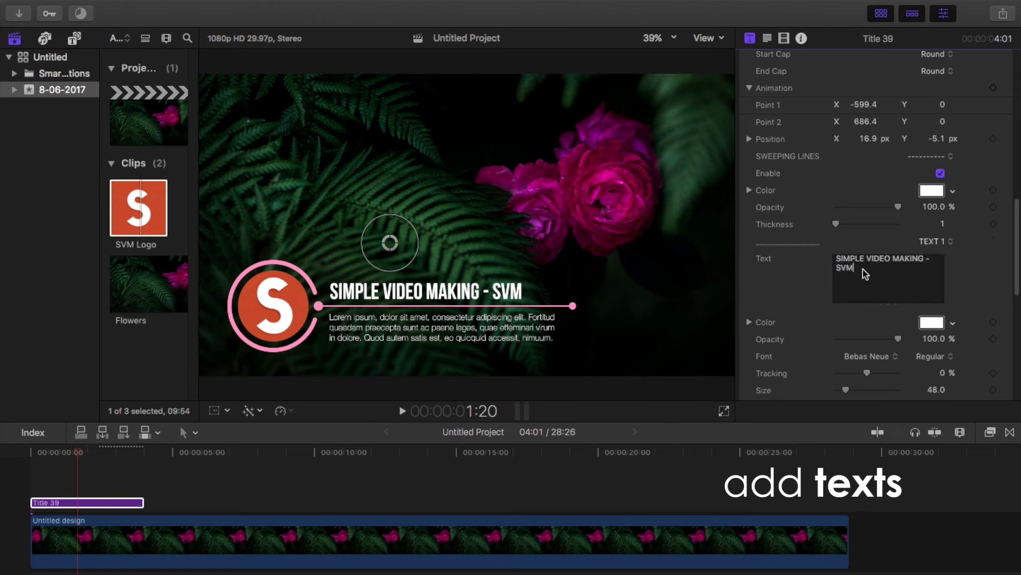
key(shift+Up)
key(shift+Up)
text(40 TITLES & LOWER THIRDS)
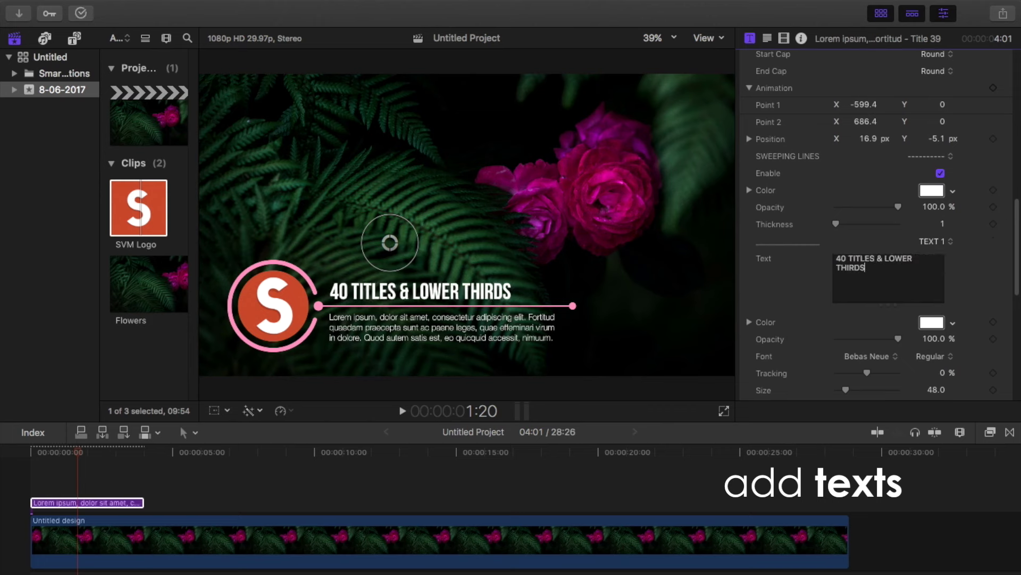
scroll(894, 315, down, 2)
scroll(900, 304, down, 2)
scroll(907, 288, down, 1)
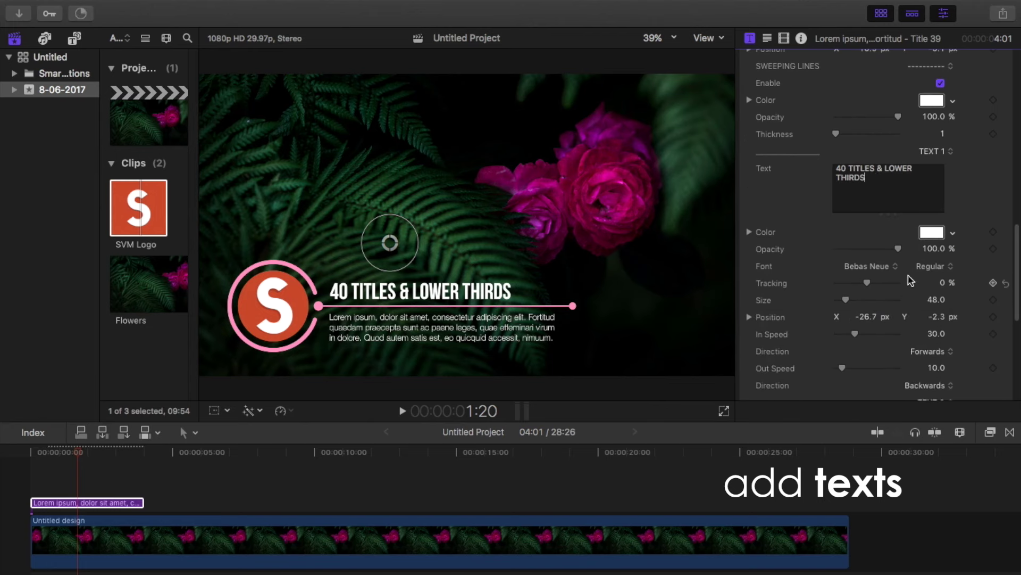
- Keep Bebas Neue, set tracking 9.2% and size 47, and nudge Position X to -26.6 px
click(883, 266)
click(883, 266)
scroll(875, 263, down, 1)
drag(872, 260, 846, 235)
scroll(862, 250, down, 2)
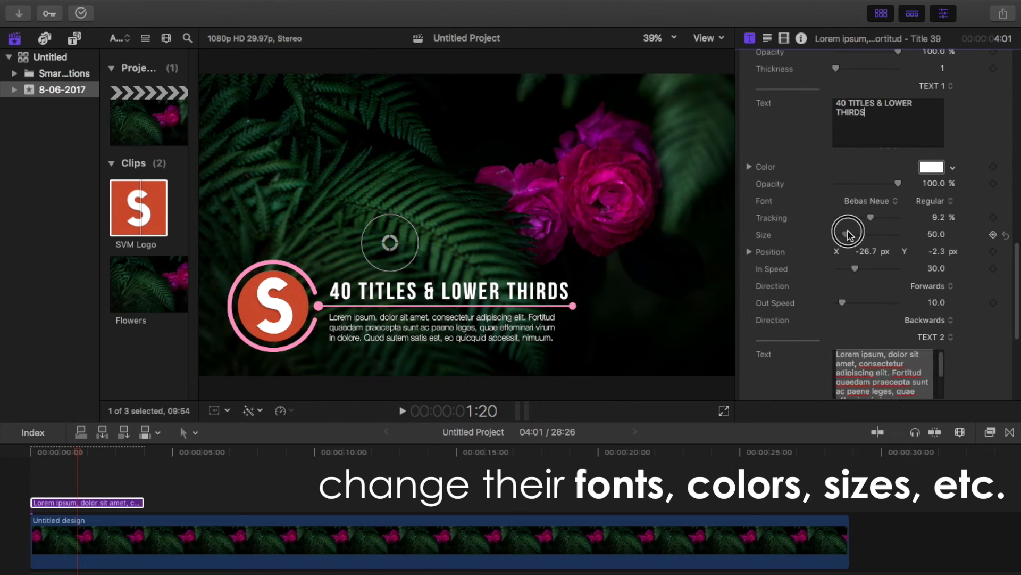
scroll(854, 257, down, 2)
drag(866, 217, 867, 220)
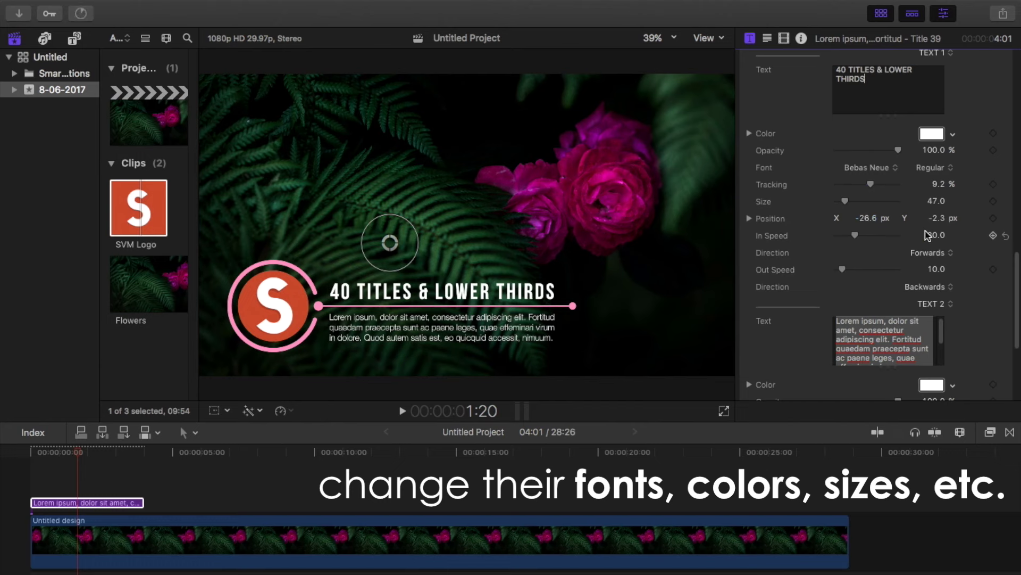
click(939, 240)
- Set the title's In Speed to 10 and preview the lower third from the start
text(0)
key(Return)
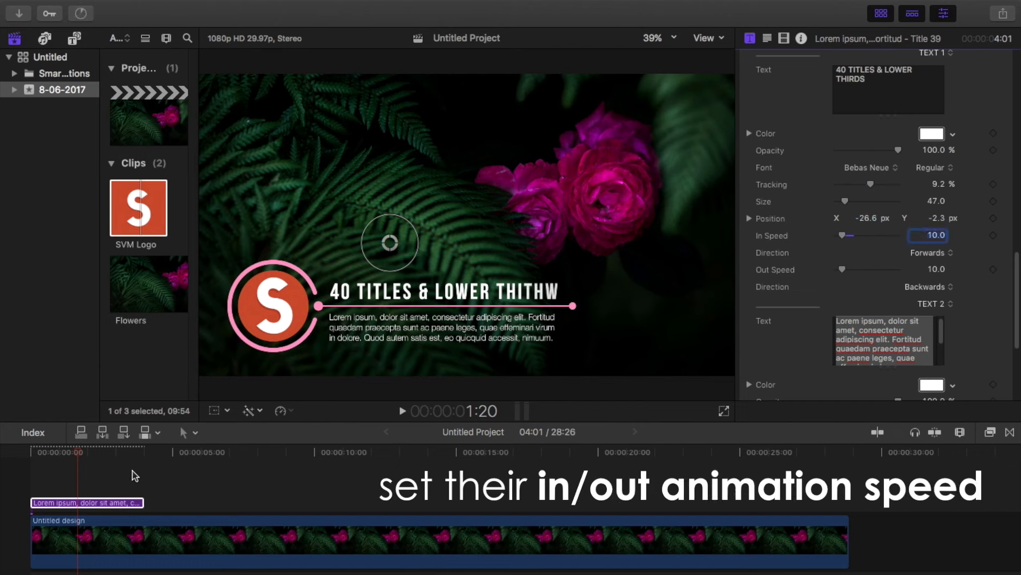
click(30, 483)
key(space)
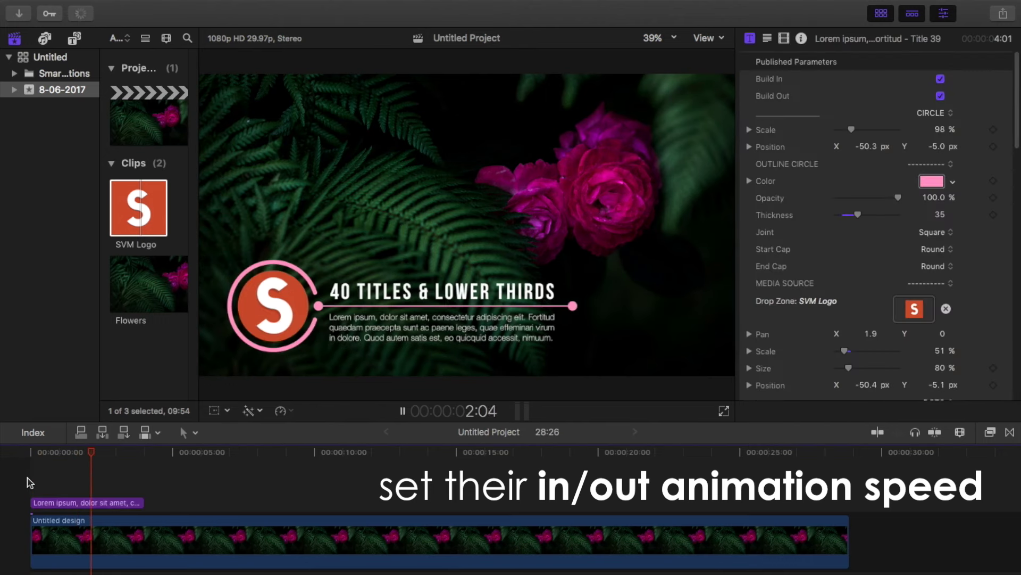
key(space)
click(81, 489)
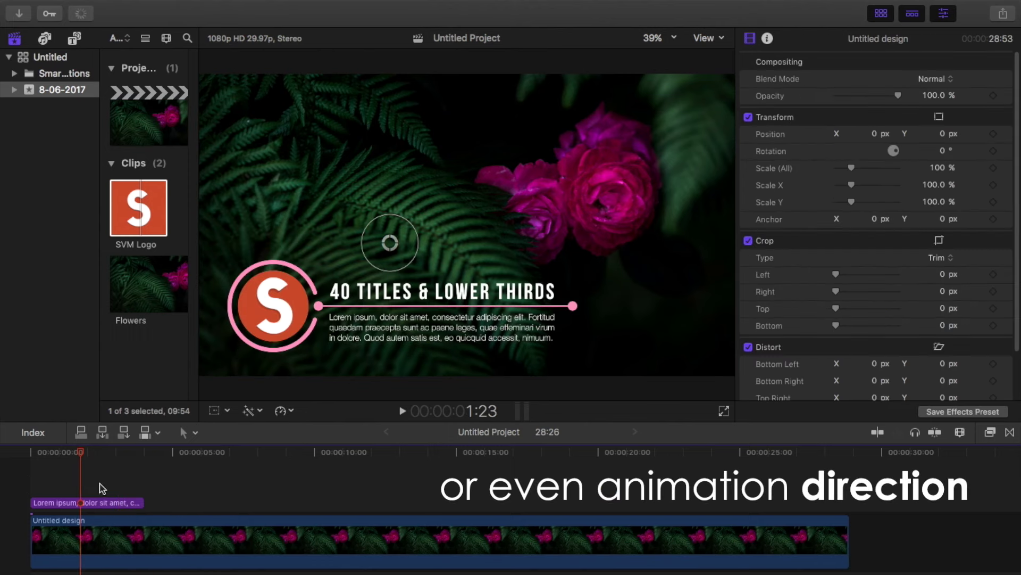
- Change the Title 39 headline's Text 1 animation Direction from Forwards to Backwards
click(97, 503)
scroll(872, 283, down, 5)
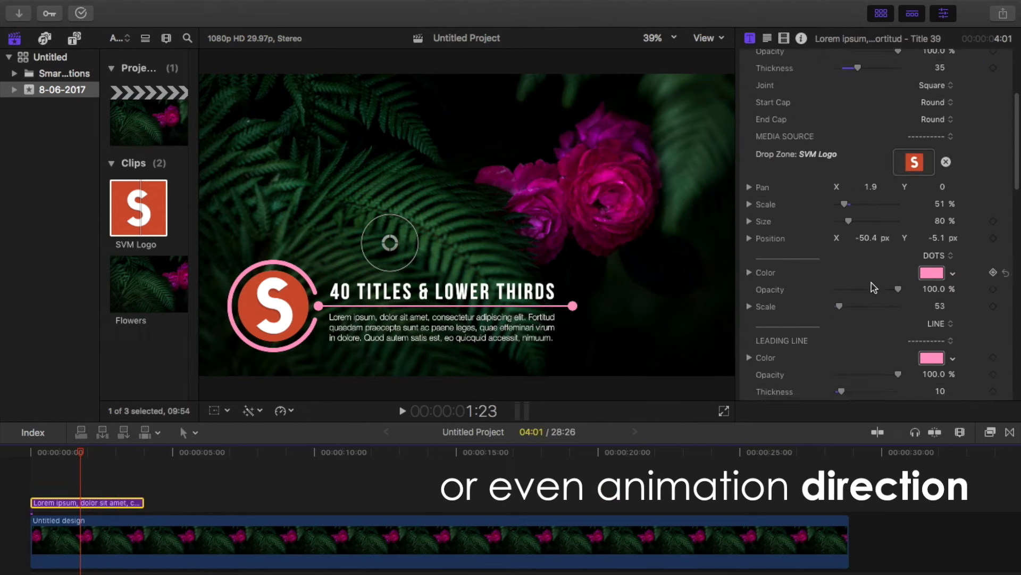
scroll(871, 282, down, 5)
scroll(851, 372, down, 3)
scroll(924, 341, down, 1)
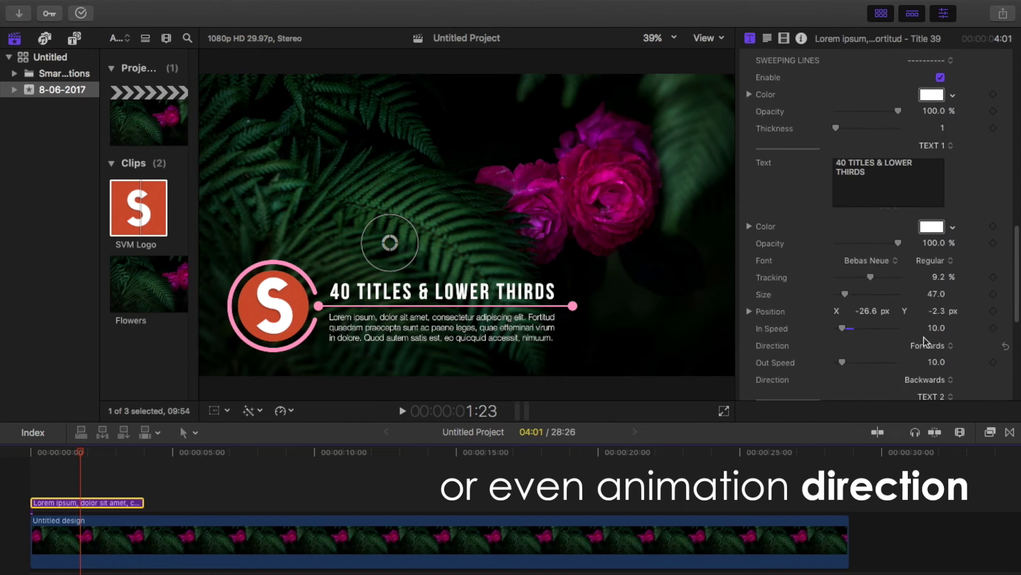
click(926, 344)
click(966, 364)
click(29, 476)
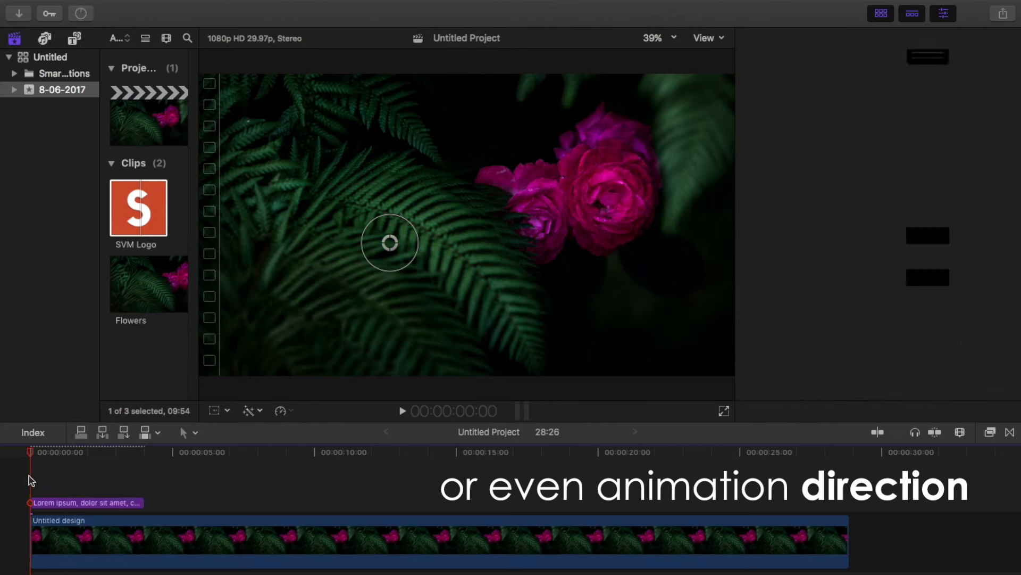
- Play the lower third to watch '40 TITLES & LOWER THIRDS' build in backwards, then stop
key(space)
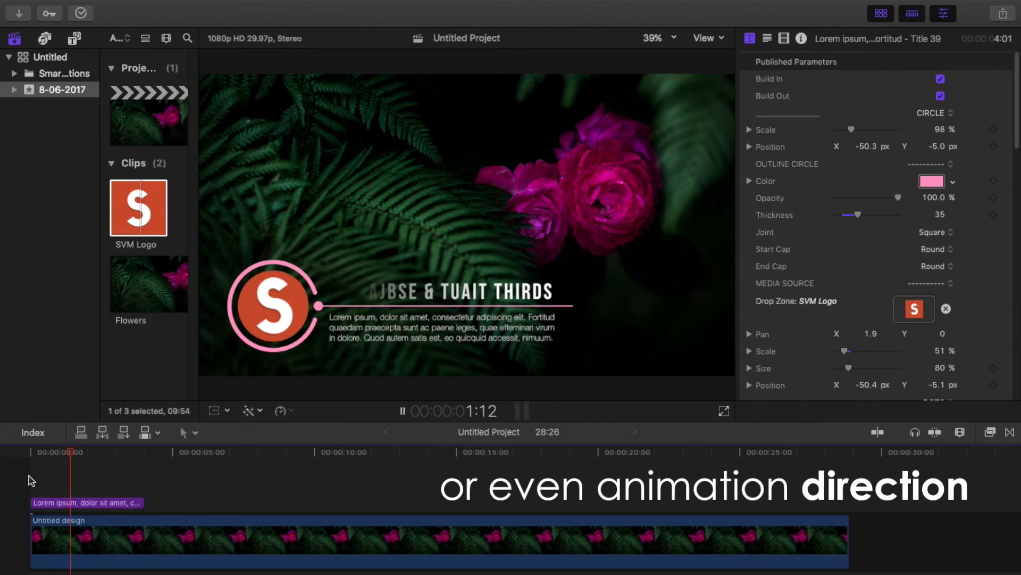
key(space)
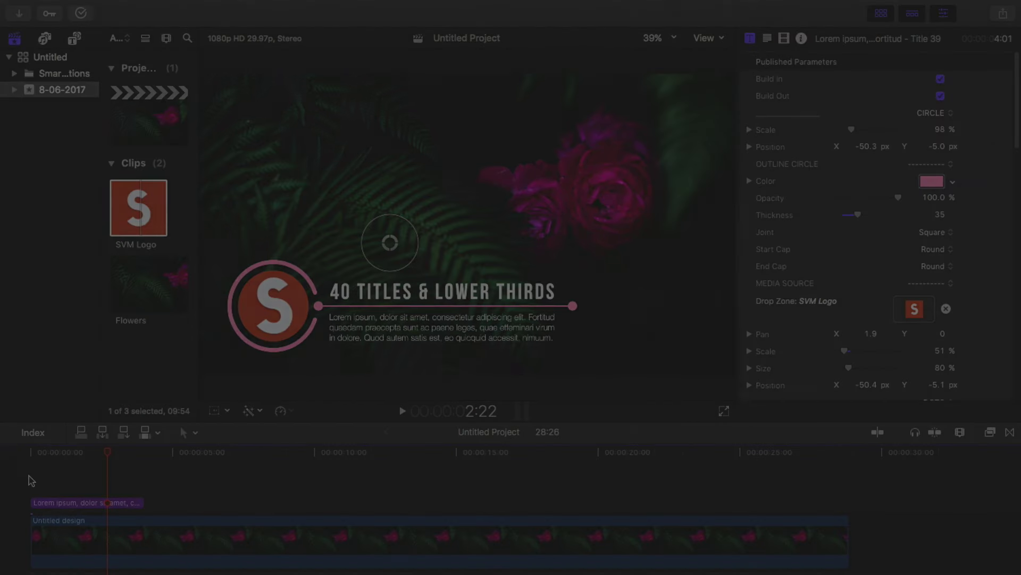